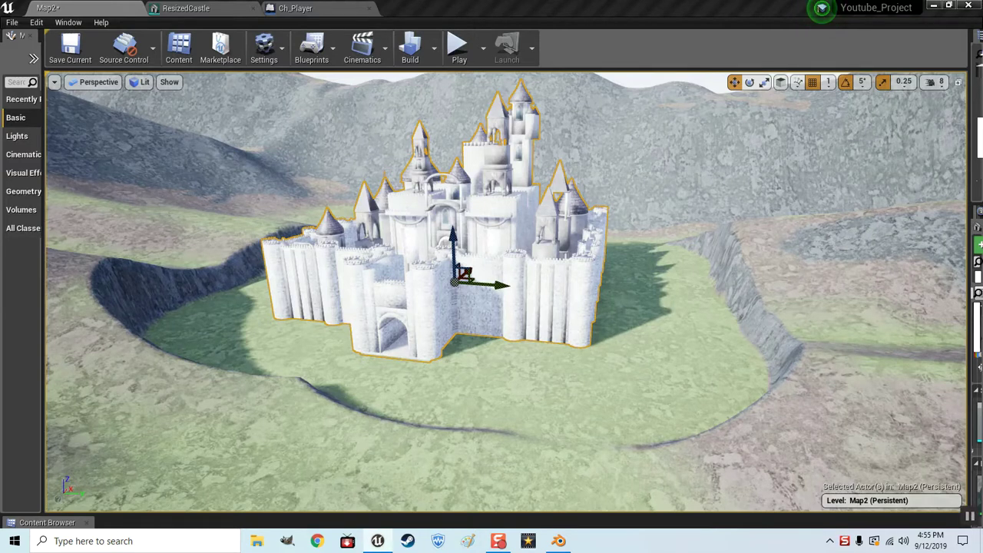
# Orbit to the castle front, start Play-In-Editor, and run the character to the gate.
pyautogui.moveTo(492, 292)
pyautogui.mouseDown(button='right')
pyautogui.moveTo(461, 292)
pyautogui.moveTo(523, 308)
pyautogui.mouseUp(button='right')
pyautogui.moveTo(507, 292)
pyautogui.keyDown('alt'); pyautogui.mouseDown()
pyautogui.moveTo(445, 299)
pyautogui.moveTo(530, 292)
pyautogui.moveTo(530, 231)
pyautogui.mouseUp(); pyautogui.keyUp('alt')
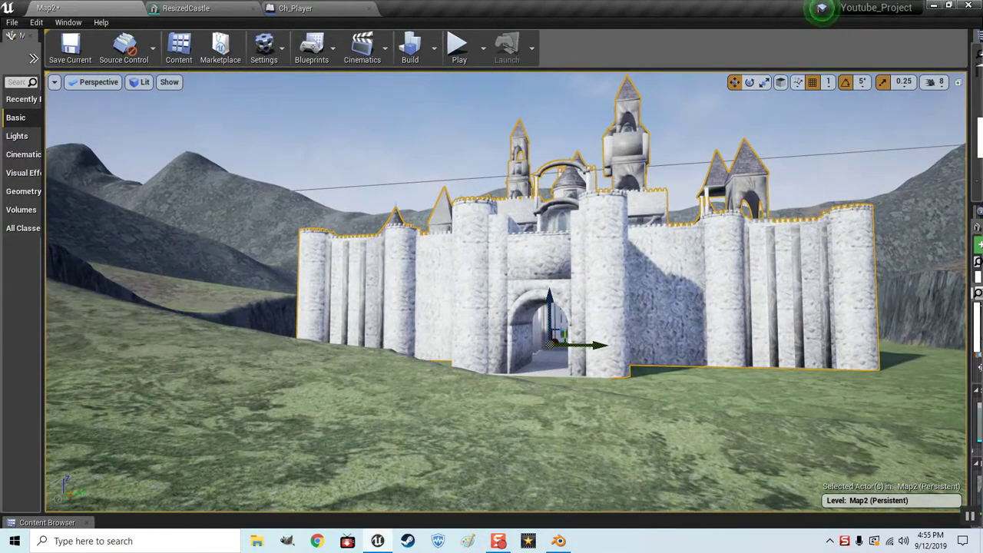
pyautogui.click(459, 48)
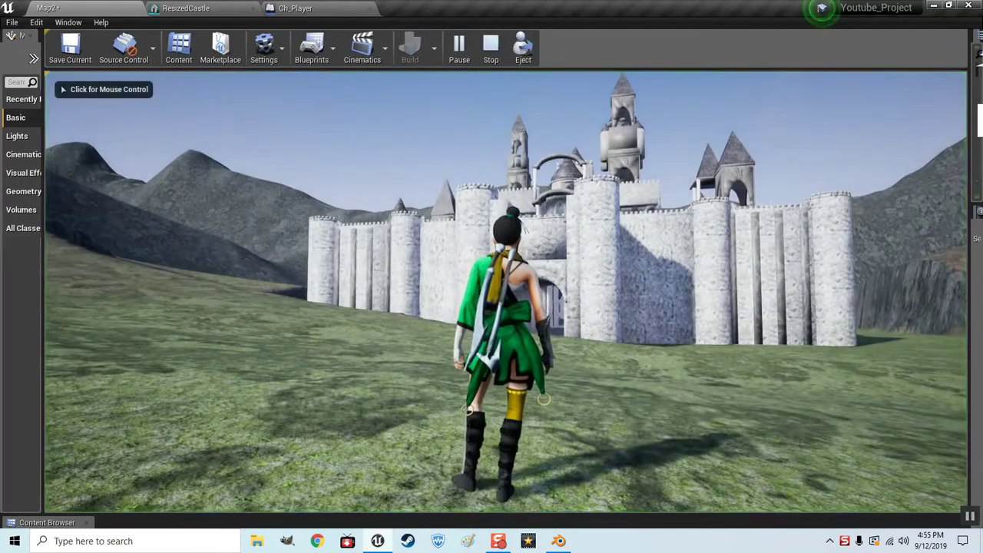
pyautogui.press('w')
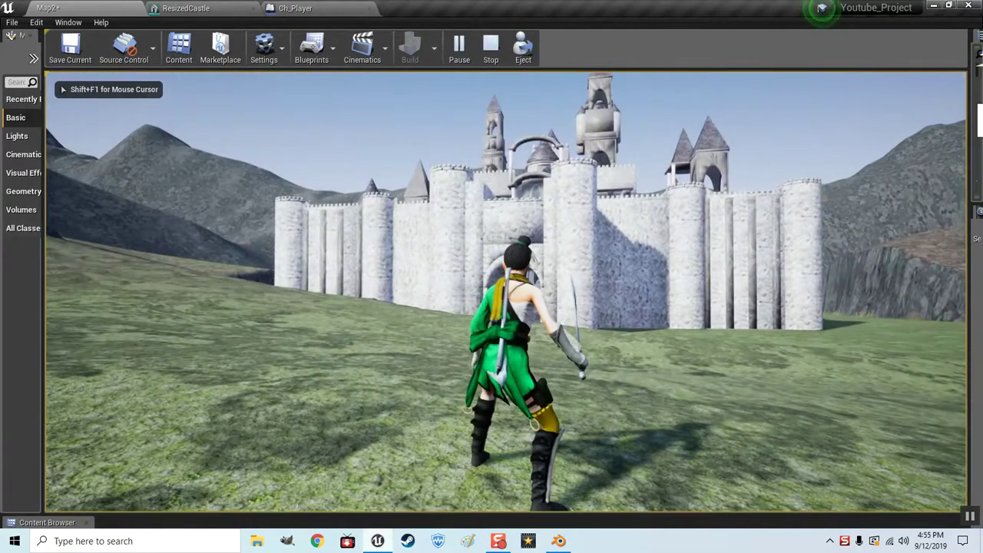
pyautogui.press('w')
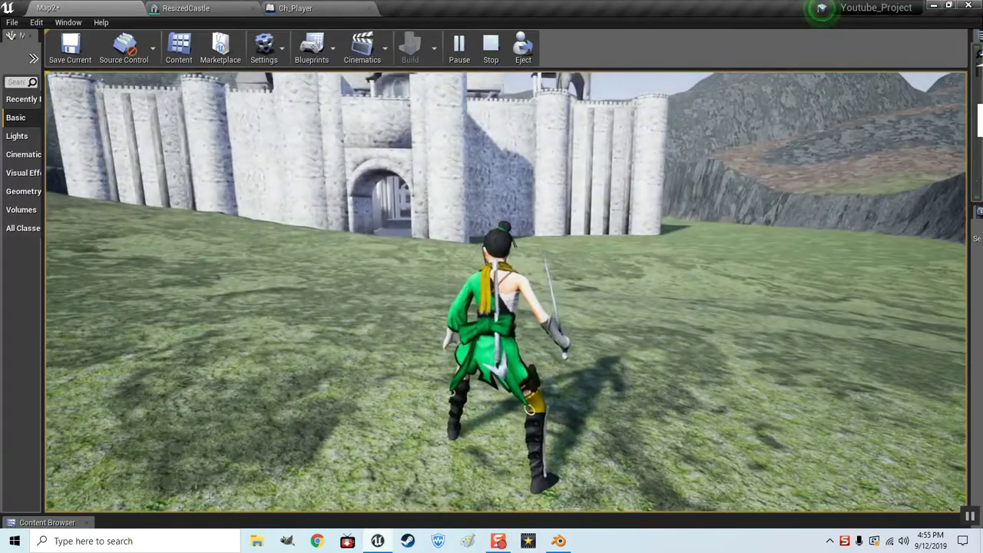
pyautogui.press('w')
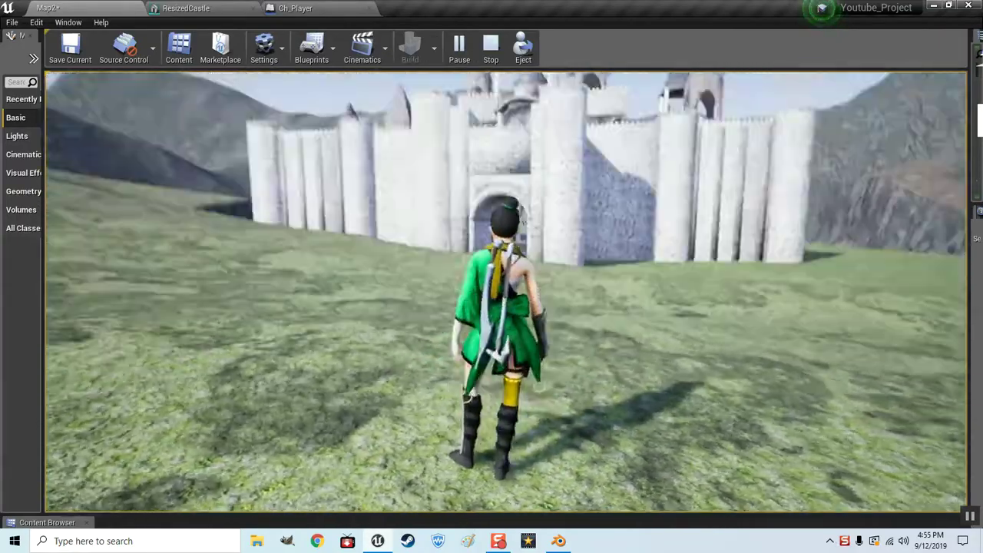
pyautogui.press('w')
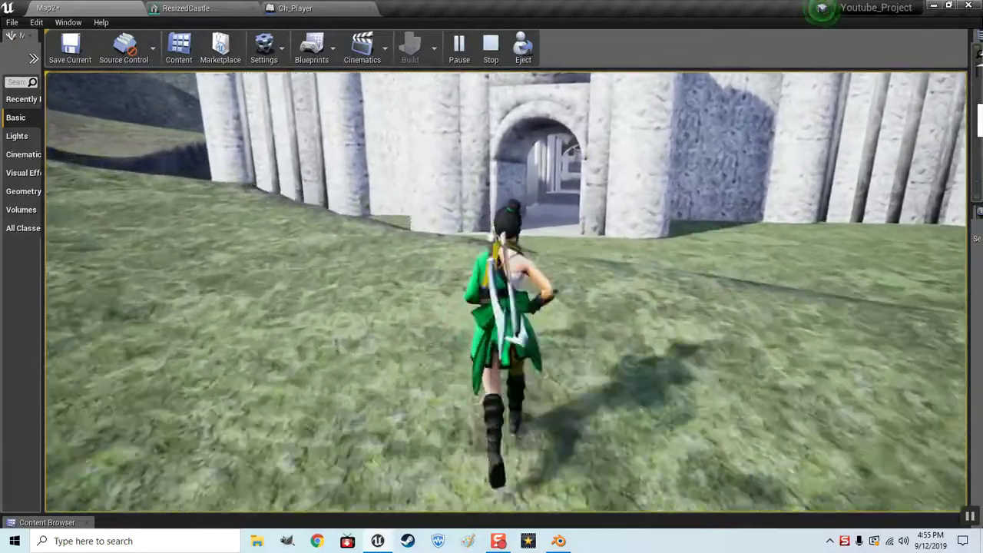
# Jump at the gate and run down the stone corridor toward the pillars.
pyautogui.press('space')
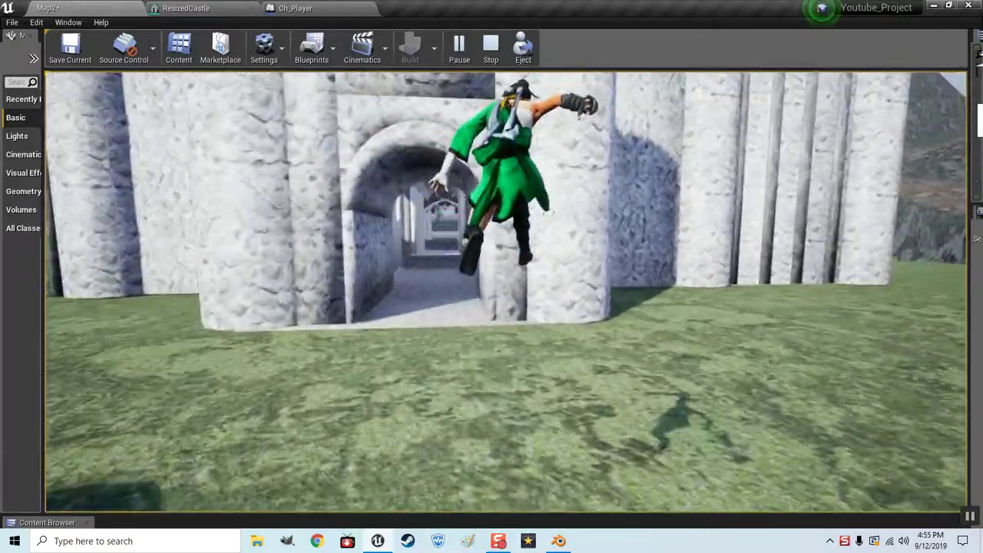
pyautogui.press('w')
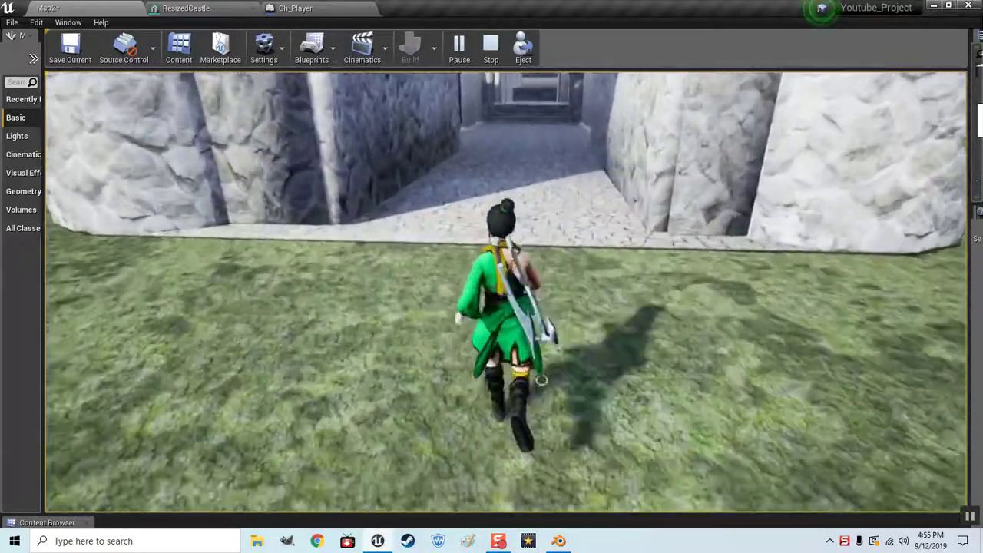
pyautogui.press('w')
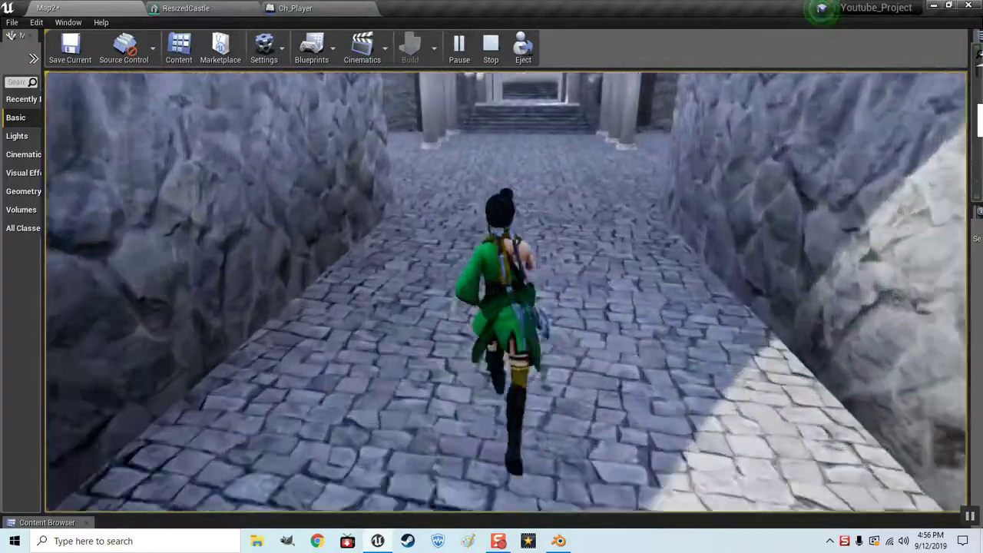
pyautogui.press('w')
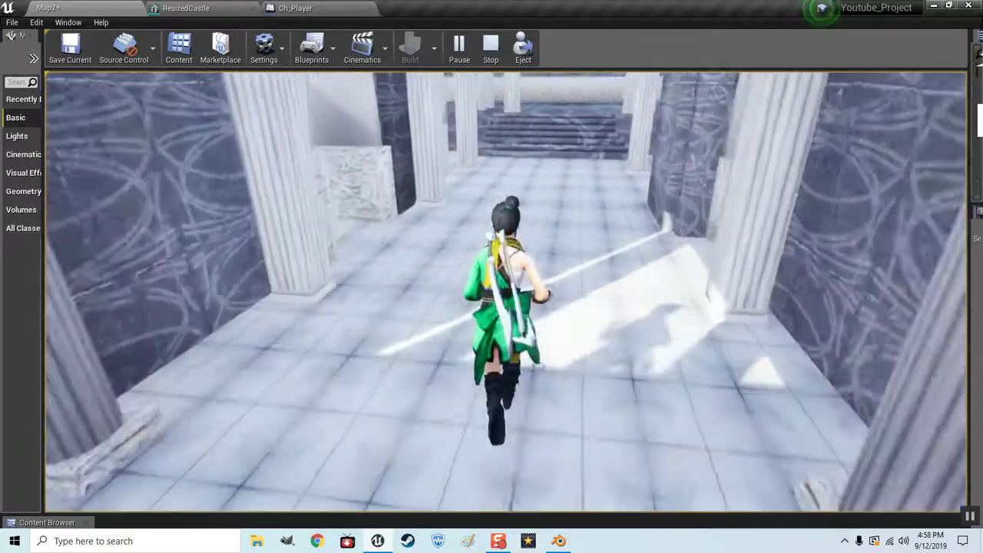
# Run the character down the pillared hall and through the narrow stone corridors.
pyautogui.press('w')
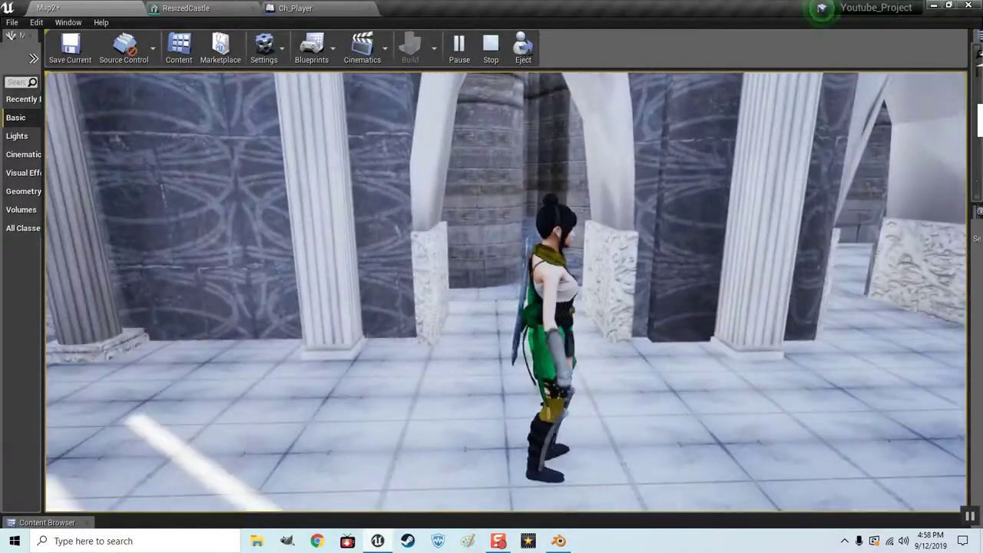
pyautogui.press('w')
pyautogui.press('w')
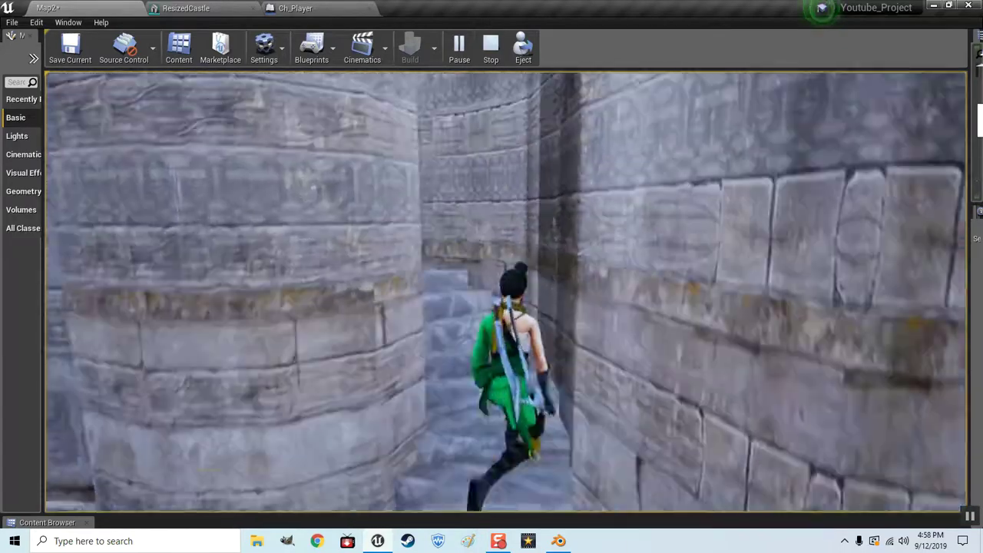
pyautogui.press('w')
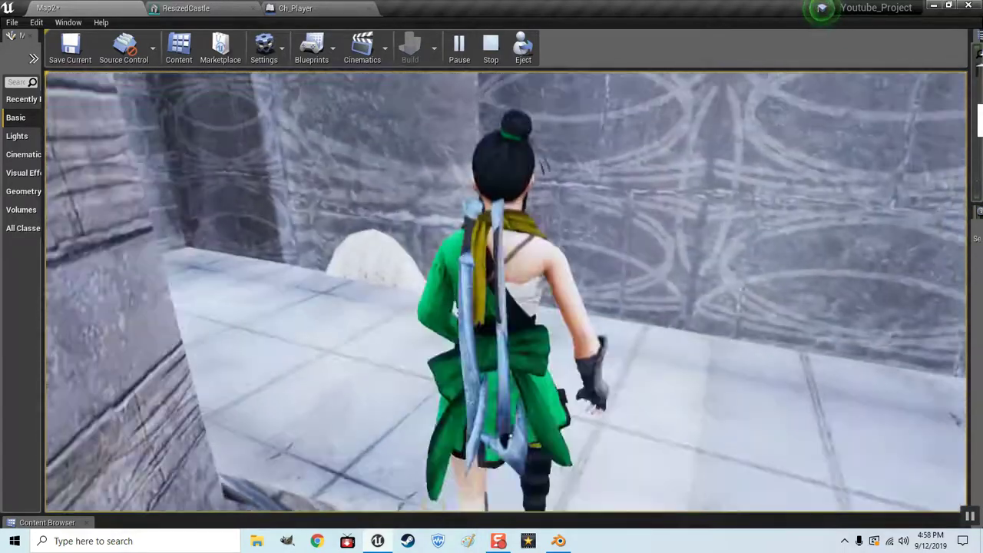
pyautogui.press('w')
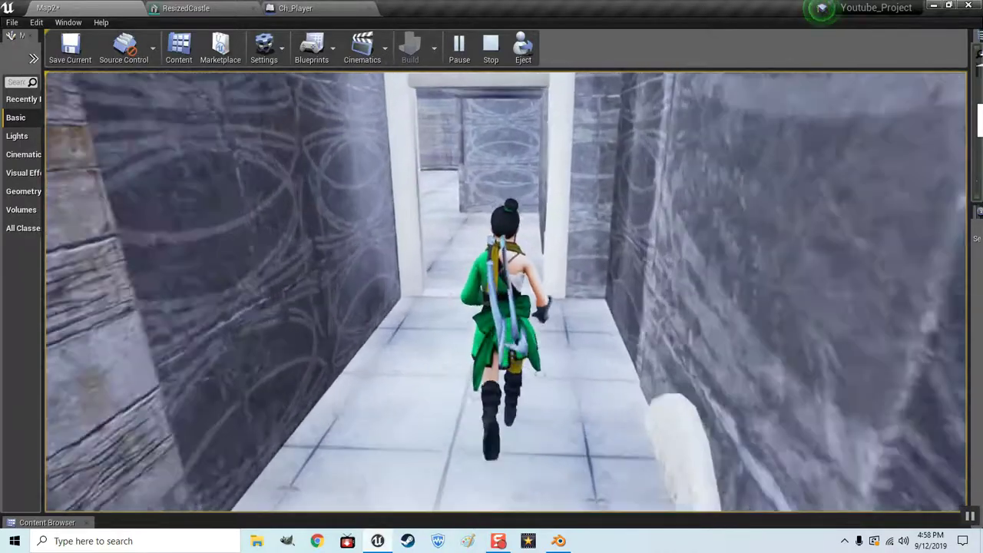
pyautogui.press('w')
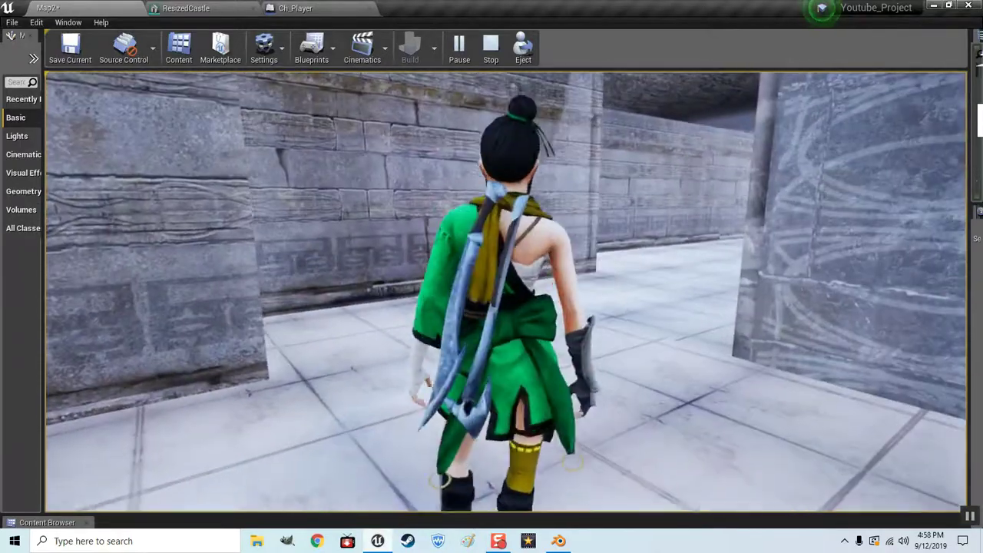
pyautogui.press('w')
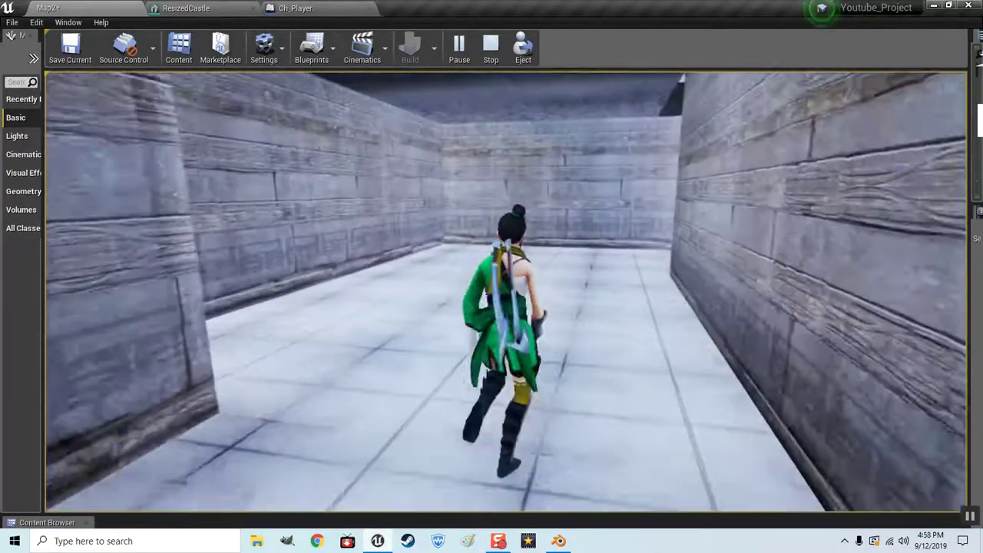
pyautogui.press('w')
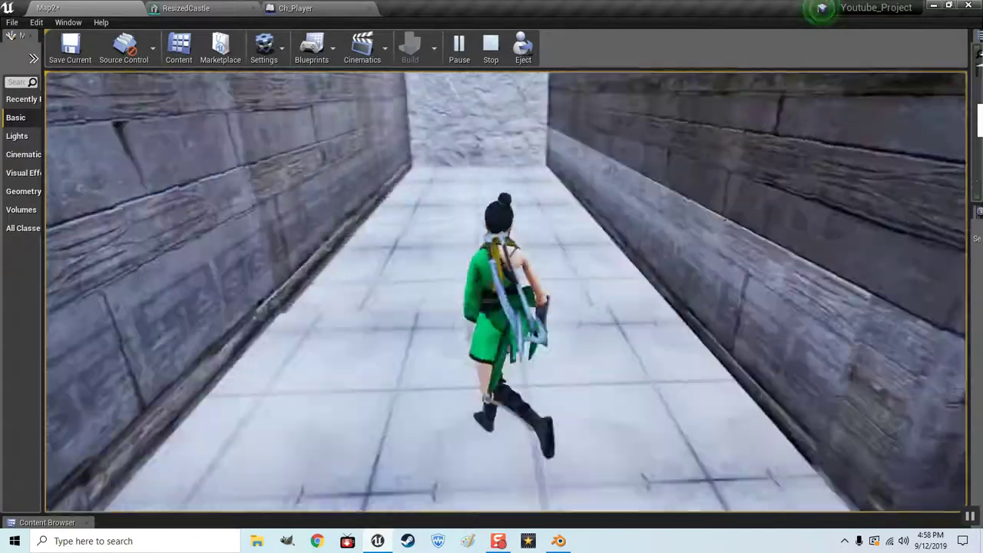
pyautogui.press('w')
pyautogui.press('w')
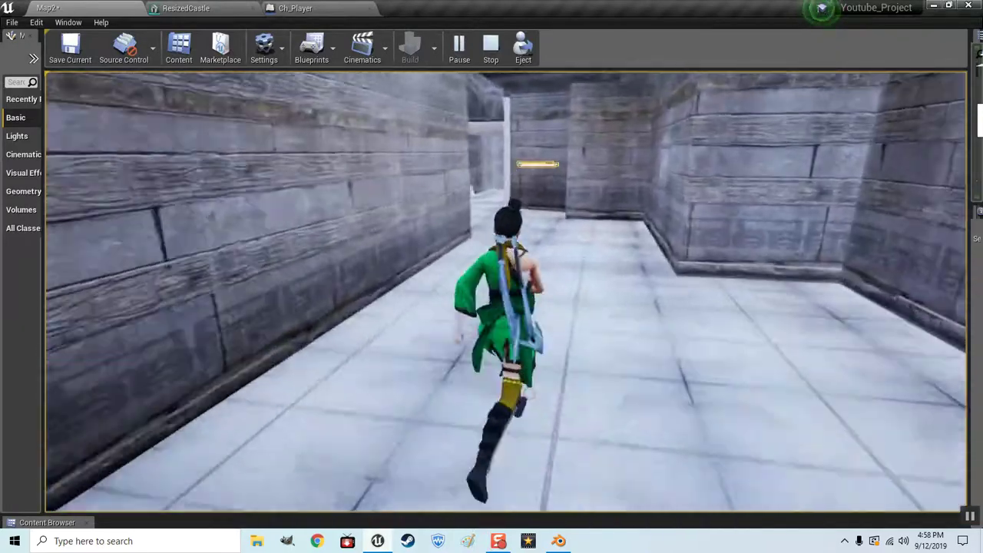
# Run the character through the narrower corridors and down the stairway.
pyautogui.press('w')
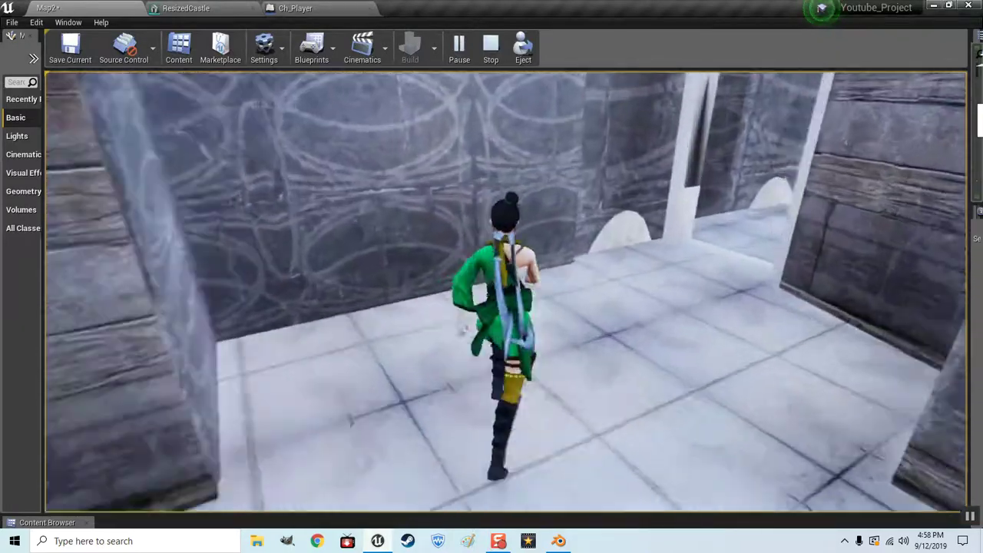
pyautogui.press('w')
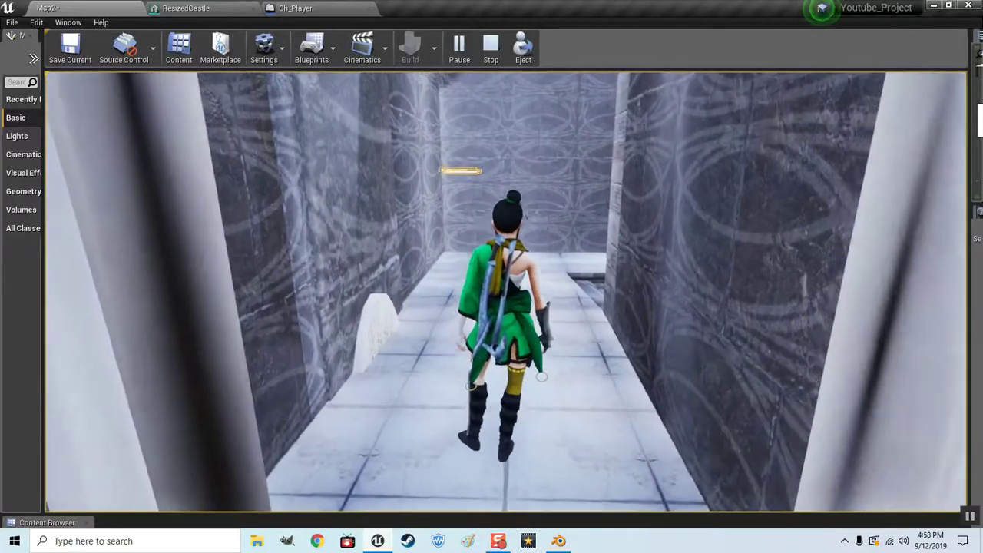
pyautogui.press('w')
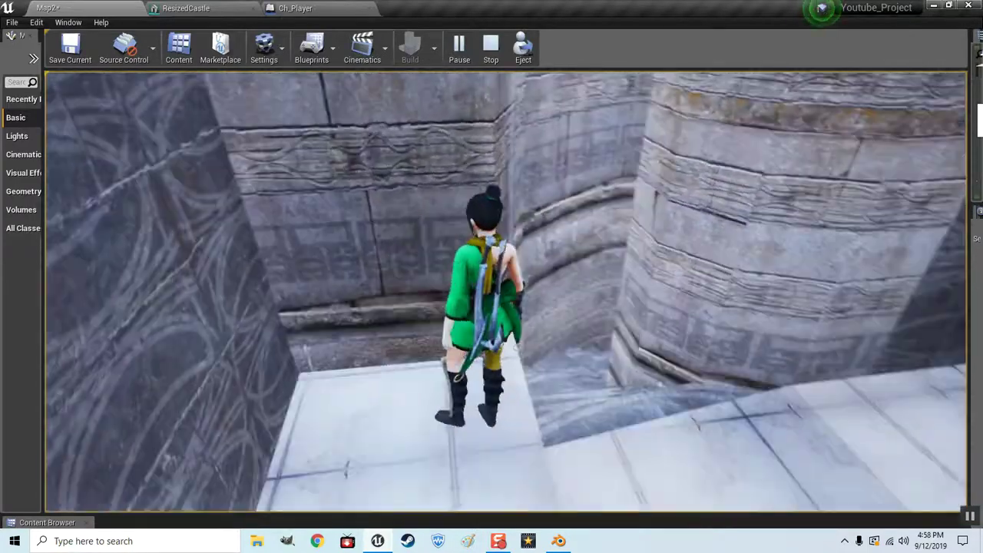
pyautogui.press('w')
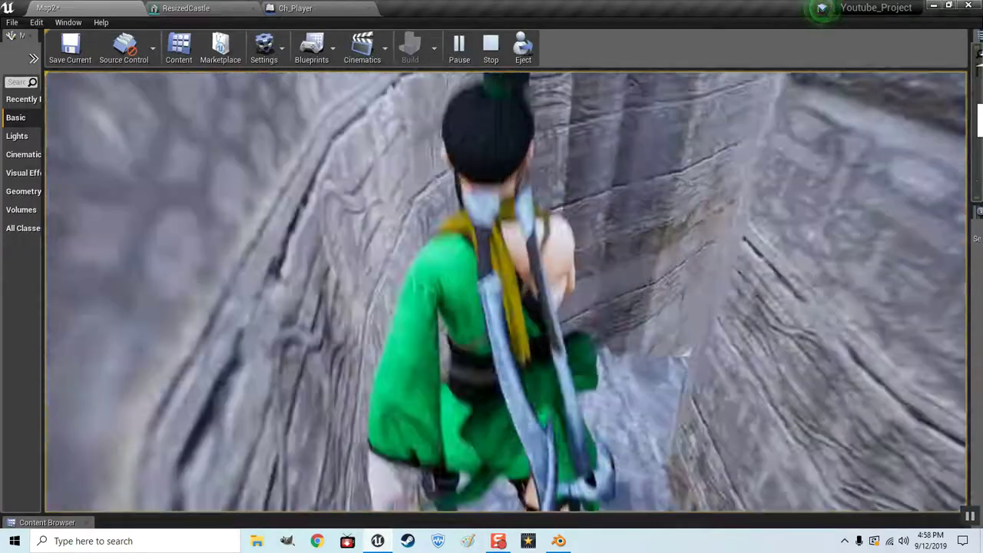
pyautogui.press('w')
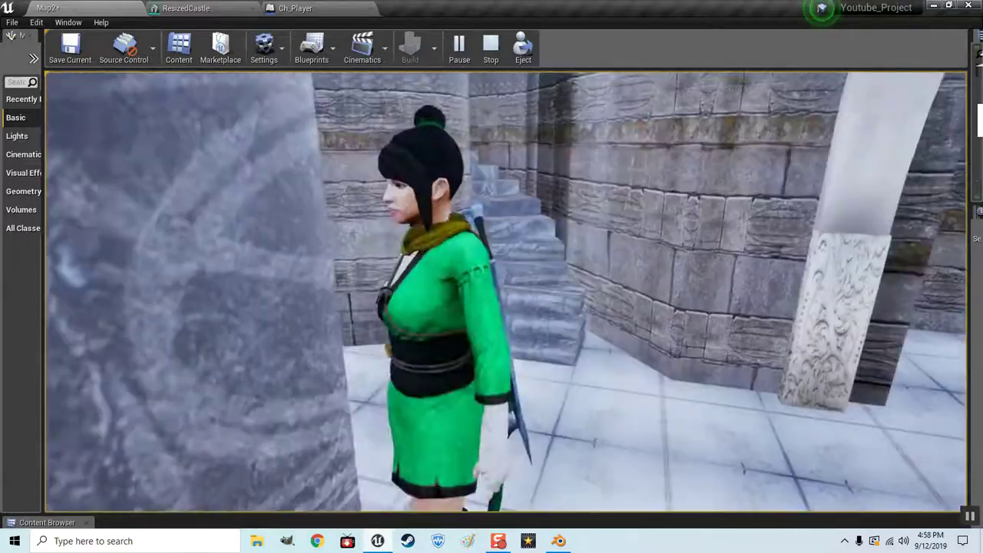
pyautogui.press('w')
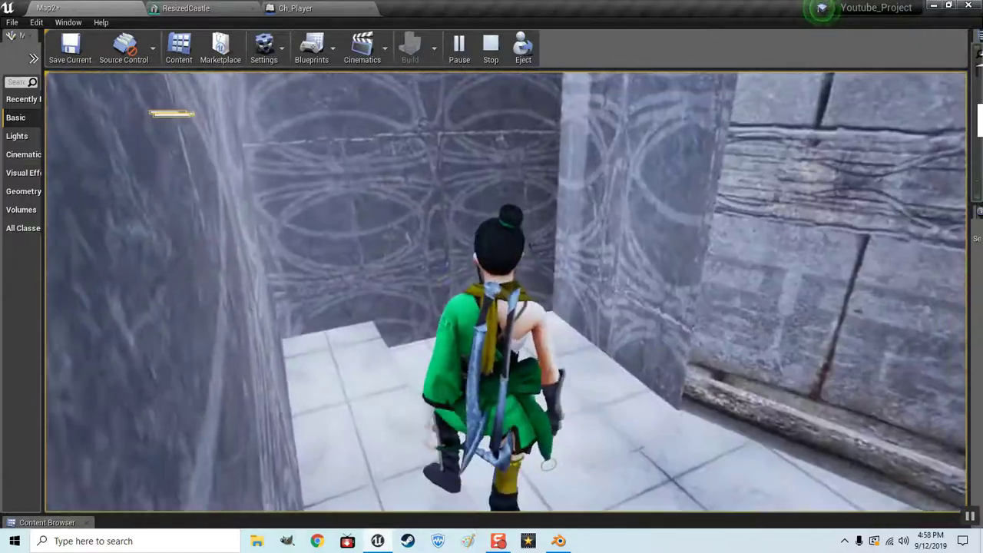
pyautogui.press('w')
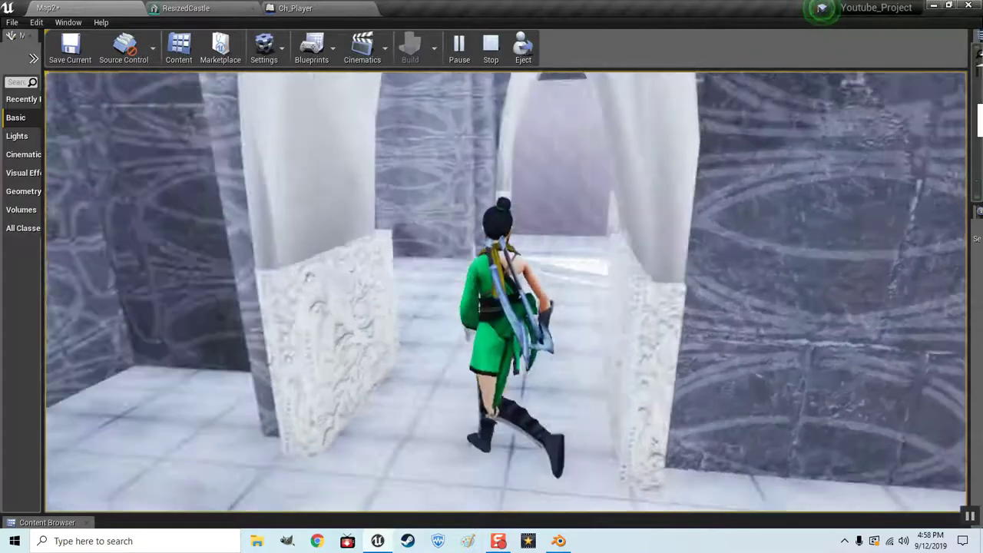
# Climb the stairs into the pillared hall and run down its corridor.
pyautogui.press('w')
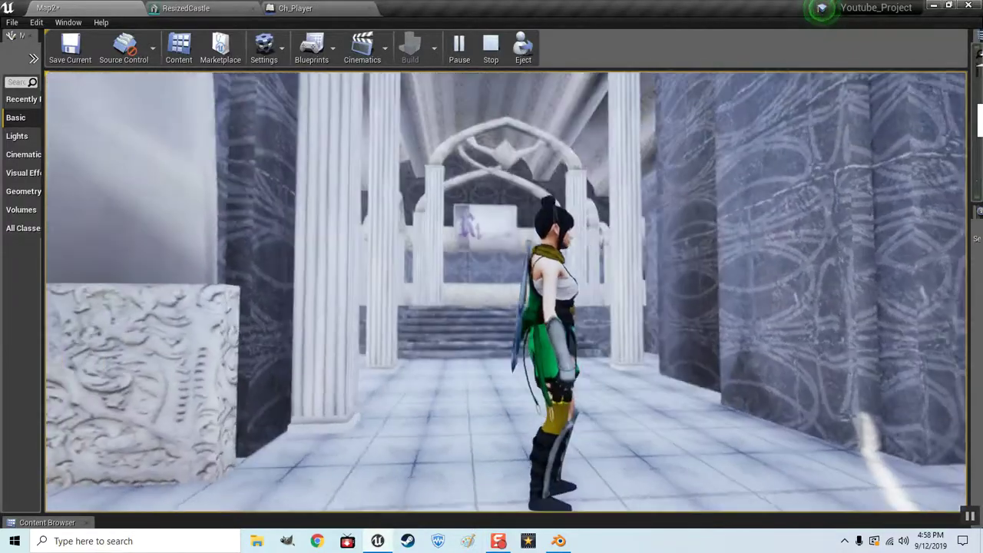
pyautogui.press('w')
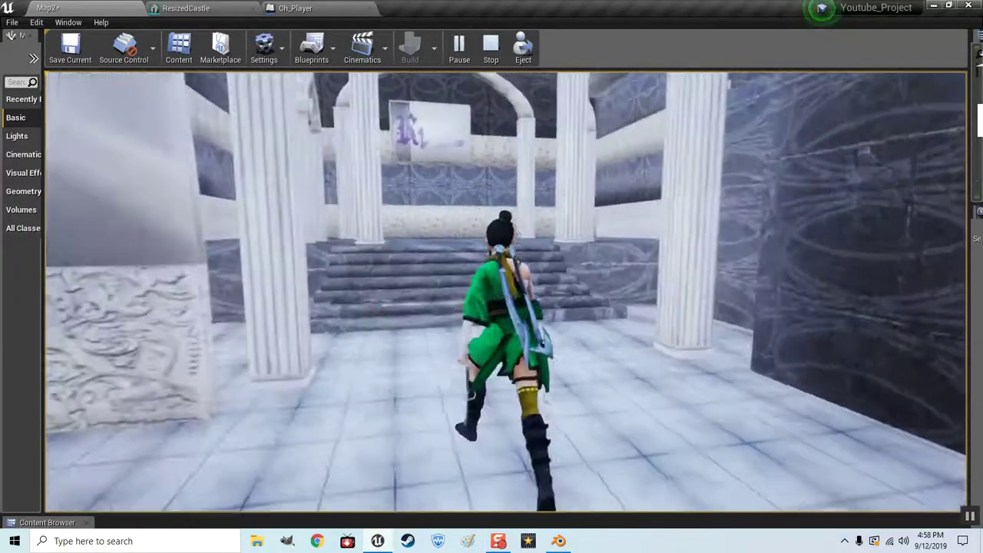
pyautogui.press('w')
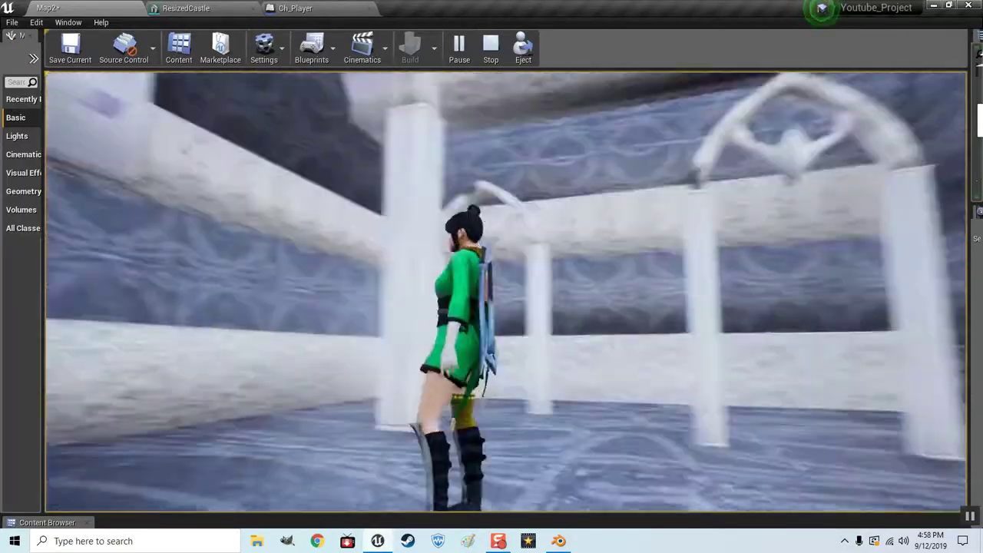
pyautogui.press('w')
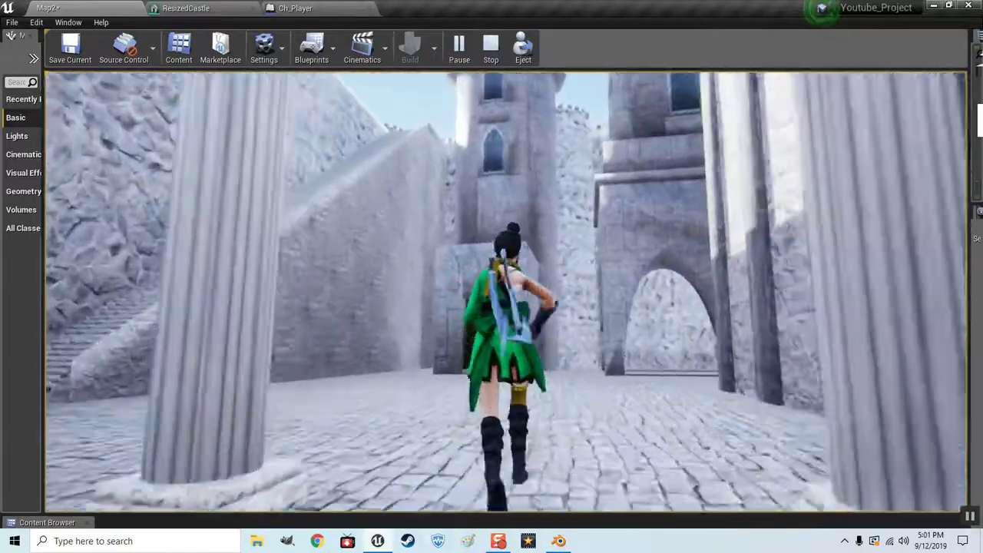
# Run the character through the archways into the arched stone corridors.
pyautogui.press('w')
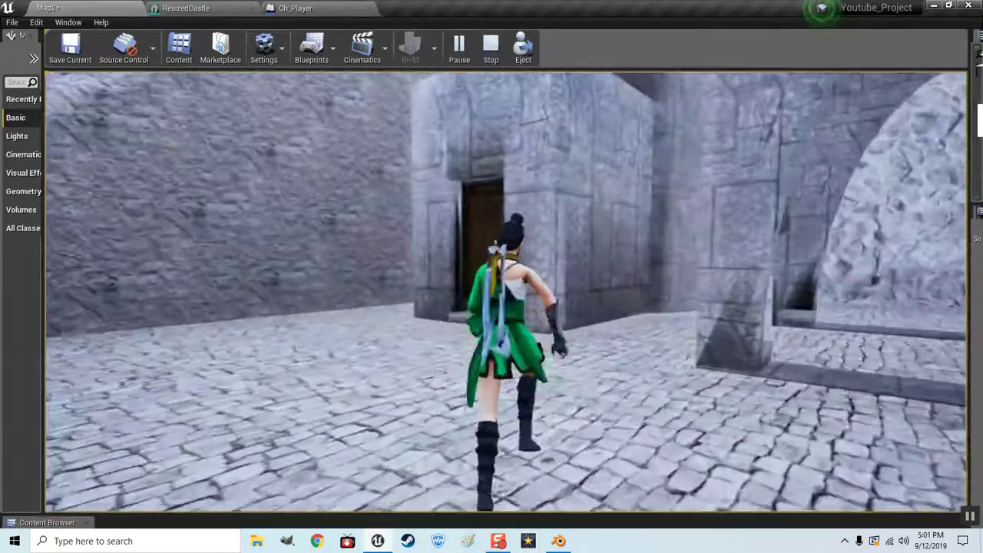
pyautogui.press('a')
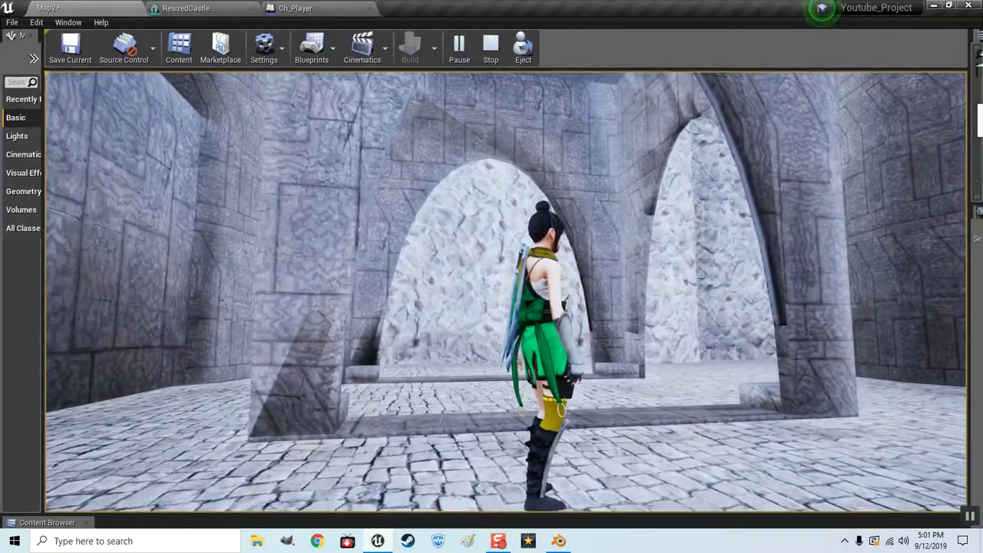
pyautogui.press('w')
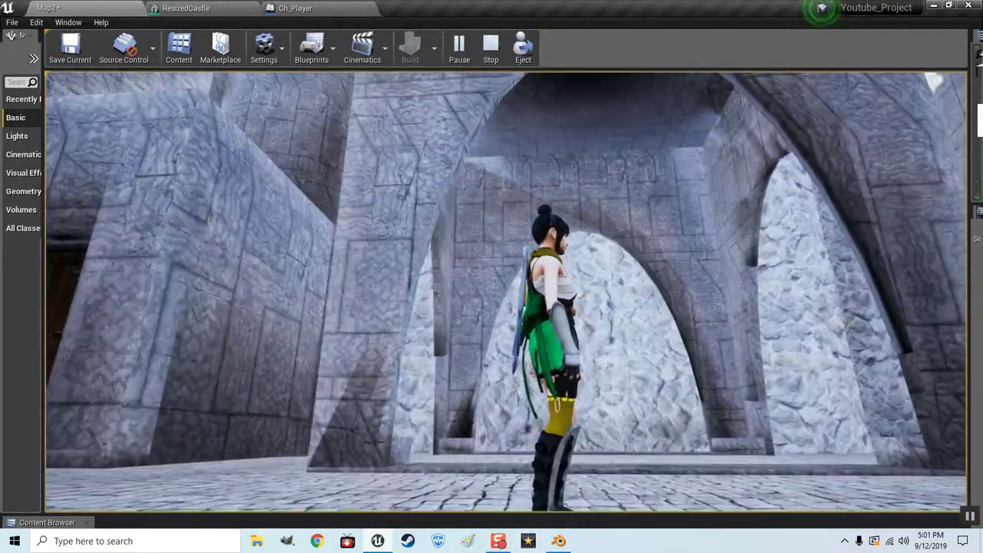
pyautogui.press('w')
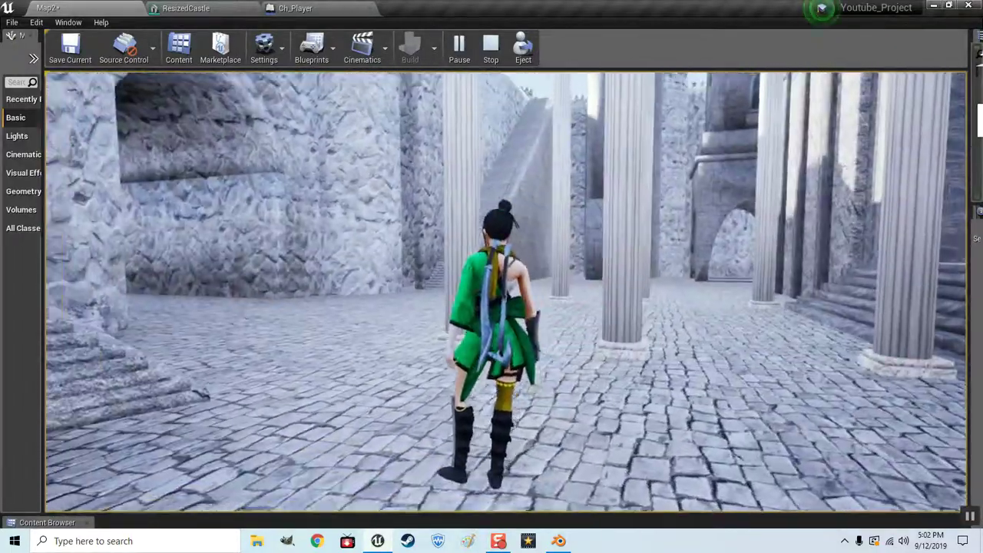
# Stop the Play-In-Editor session and dismiss the Message Log window.
pyautogui.press('Escape')
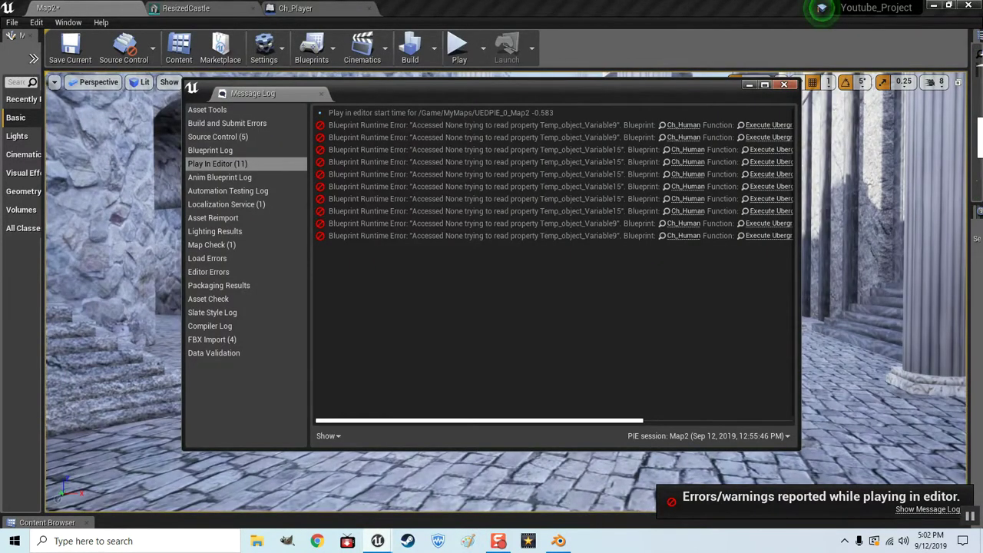
pyautogui.click(822, 8)
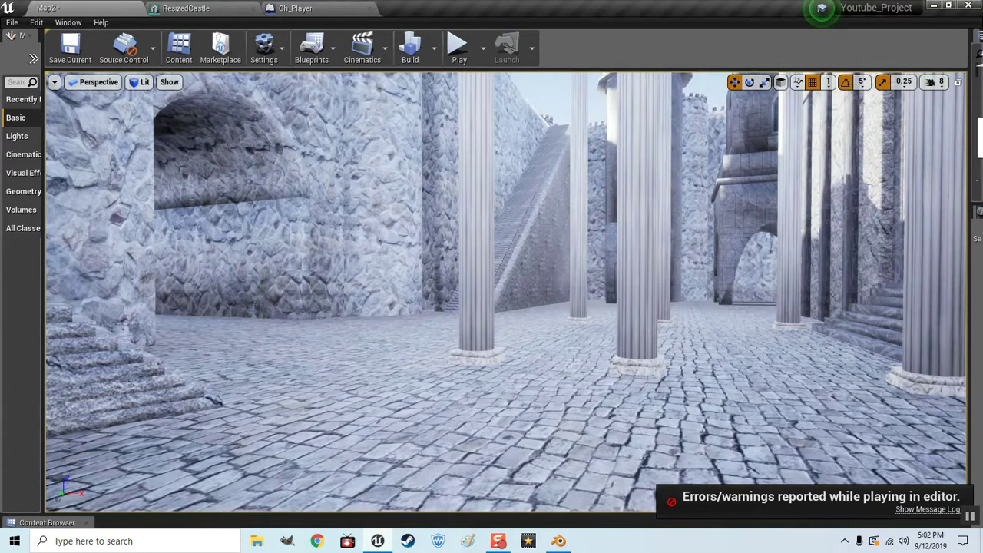